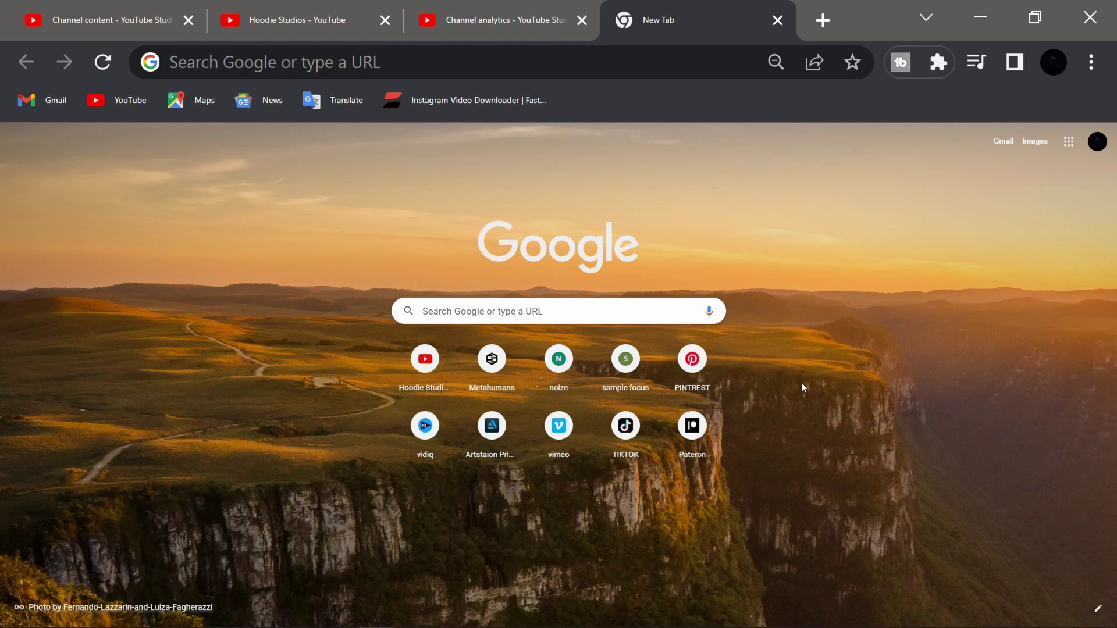
Search Google for 'download blender'.
left_click(539, 314)
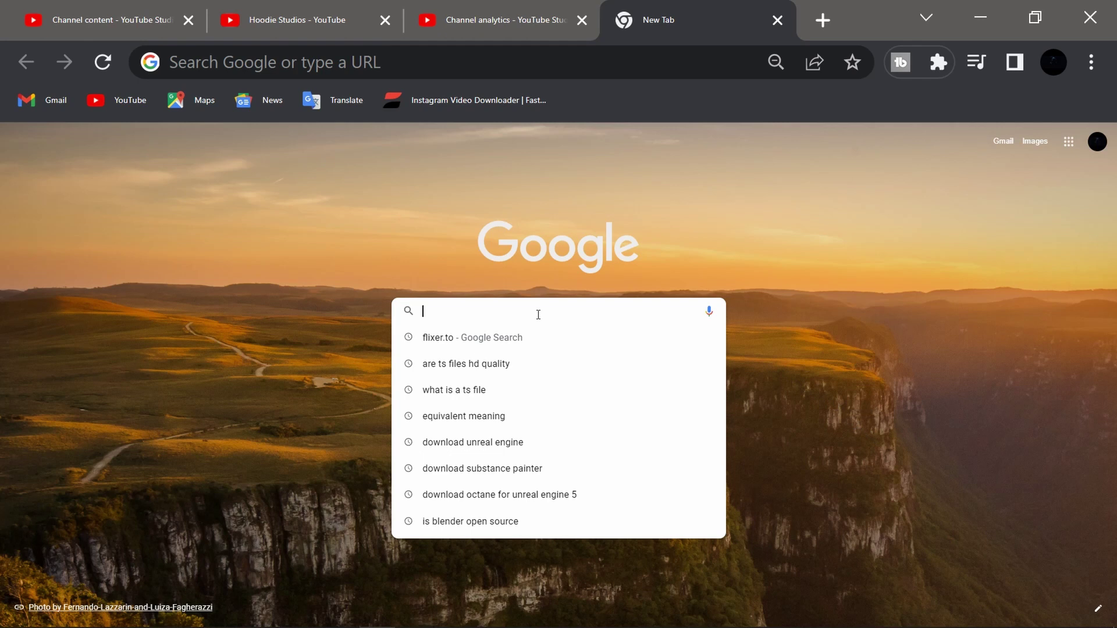
type("downl")
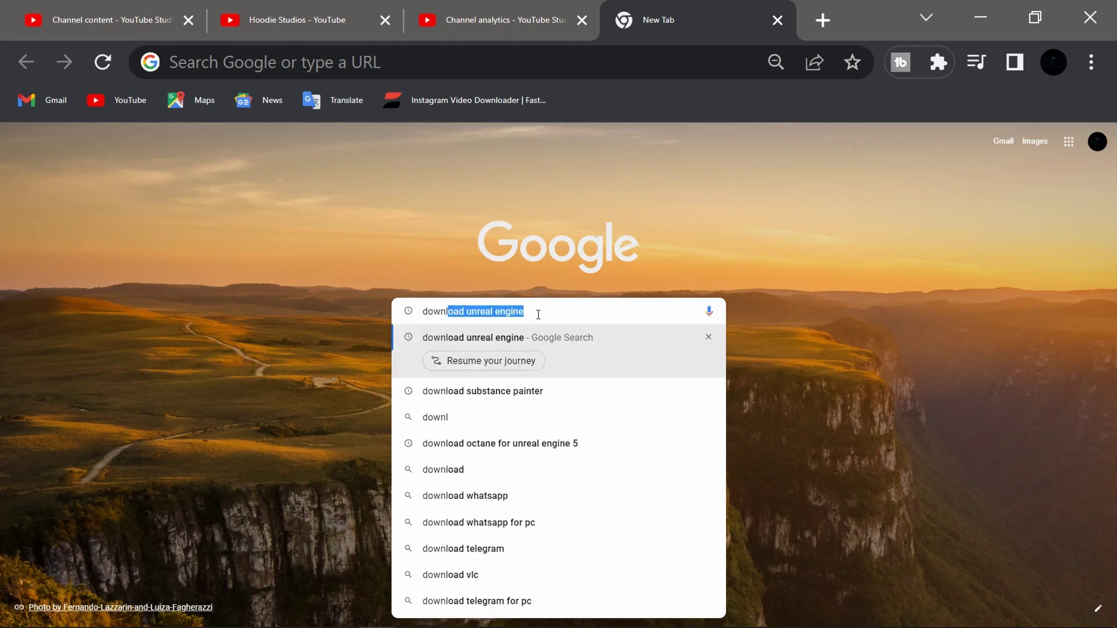
type("oad ")
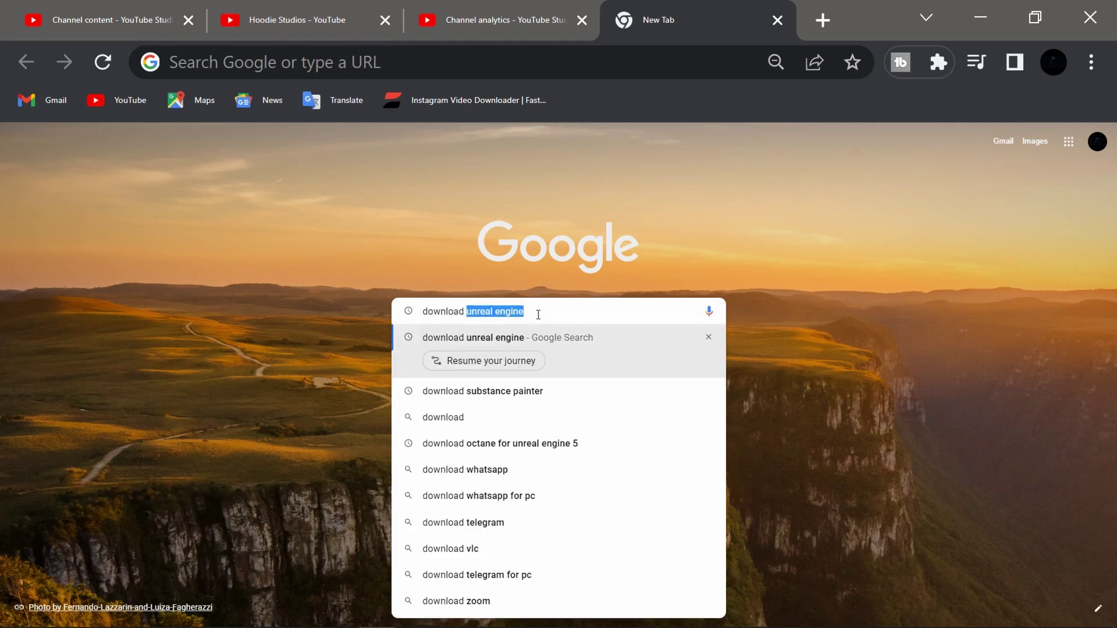
type("blender")
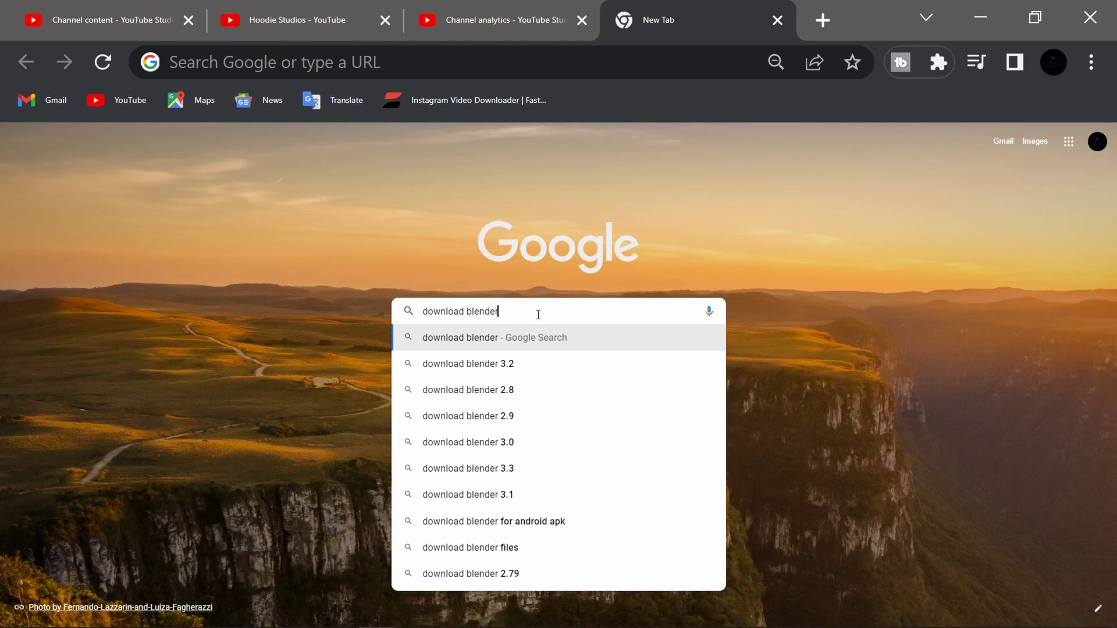
key("Return")
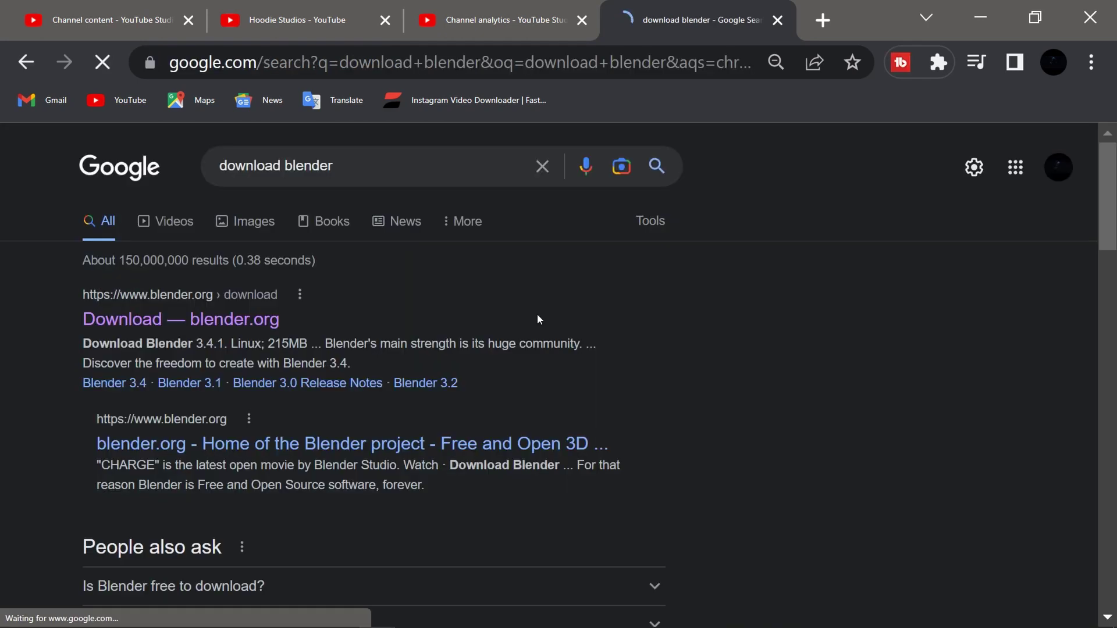
Open the blender.org download page, start the Blender 3.4.1 download, and expand other versions.
left_click(221, 319)
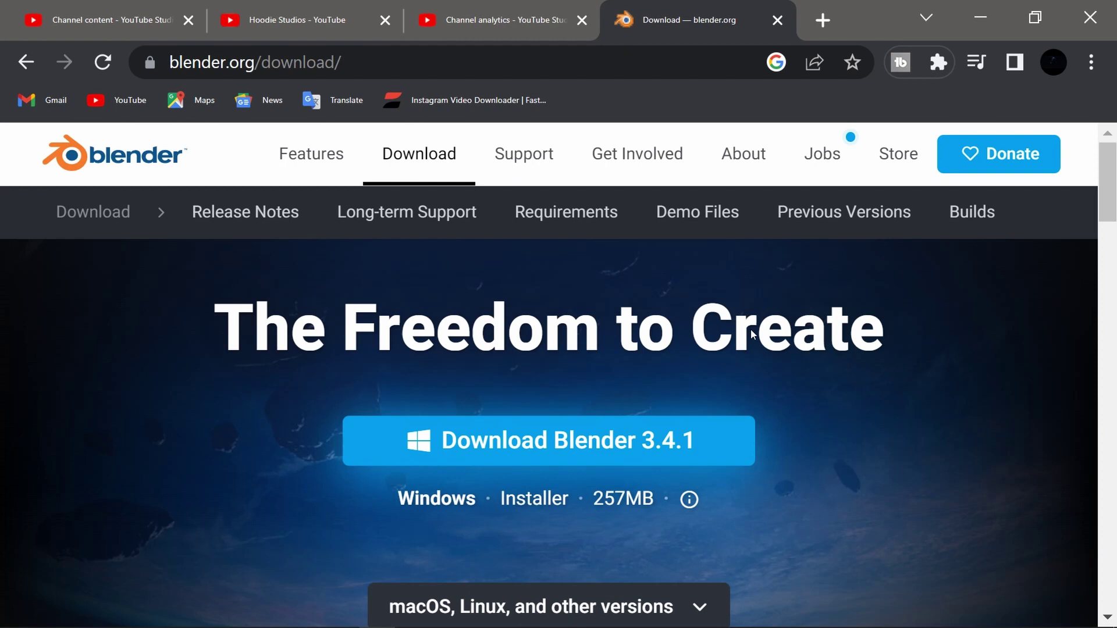
scroll(856, 365, "down", 3)
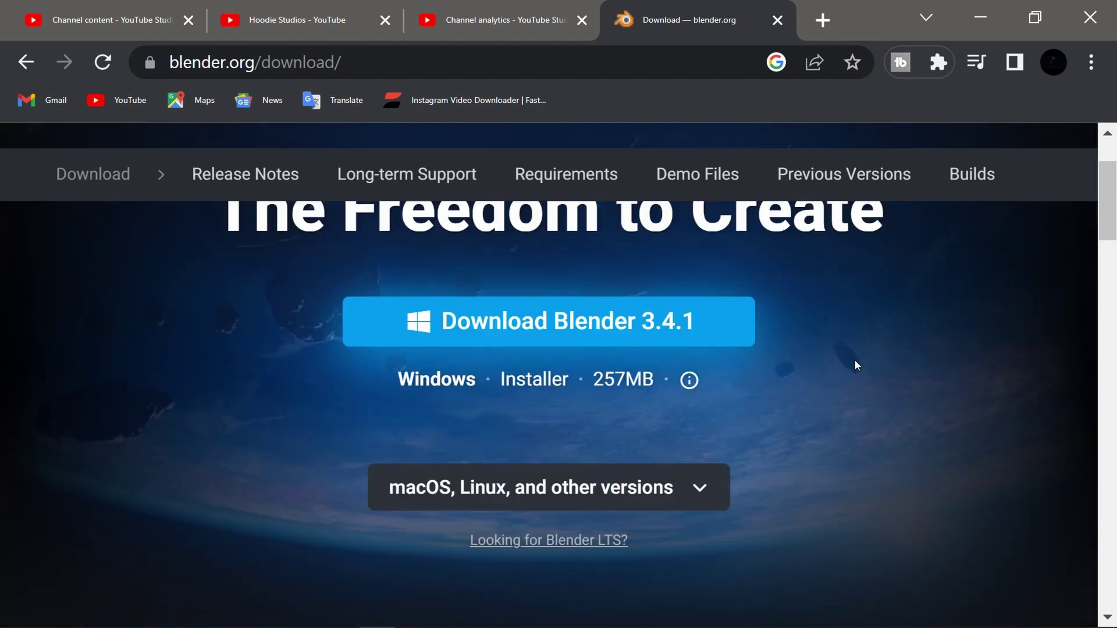
scroll(856, 366, "up", 2)
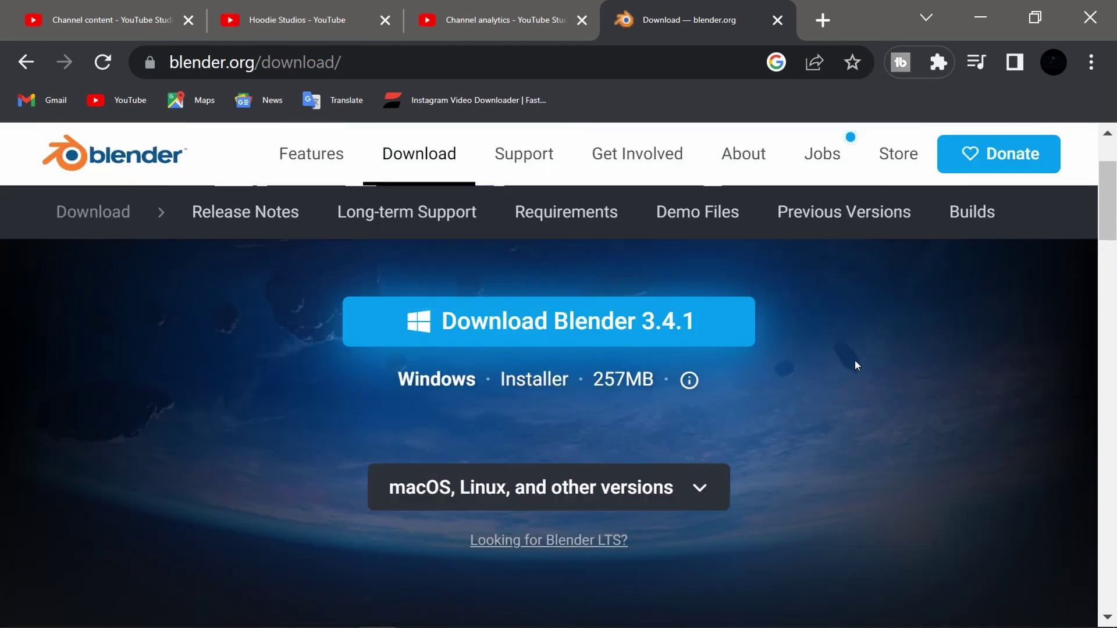
left_click(448, 320)
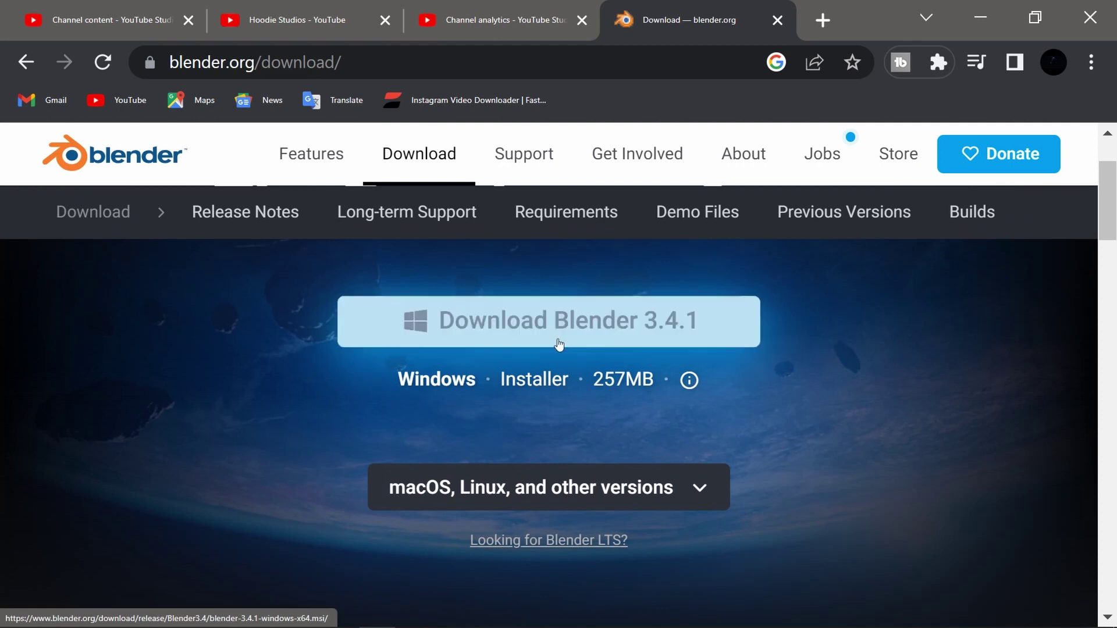
left_click(700, 490)
scroll(792, 455, "down", 2)
scroll(792, 454, "down", 2)
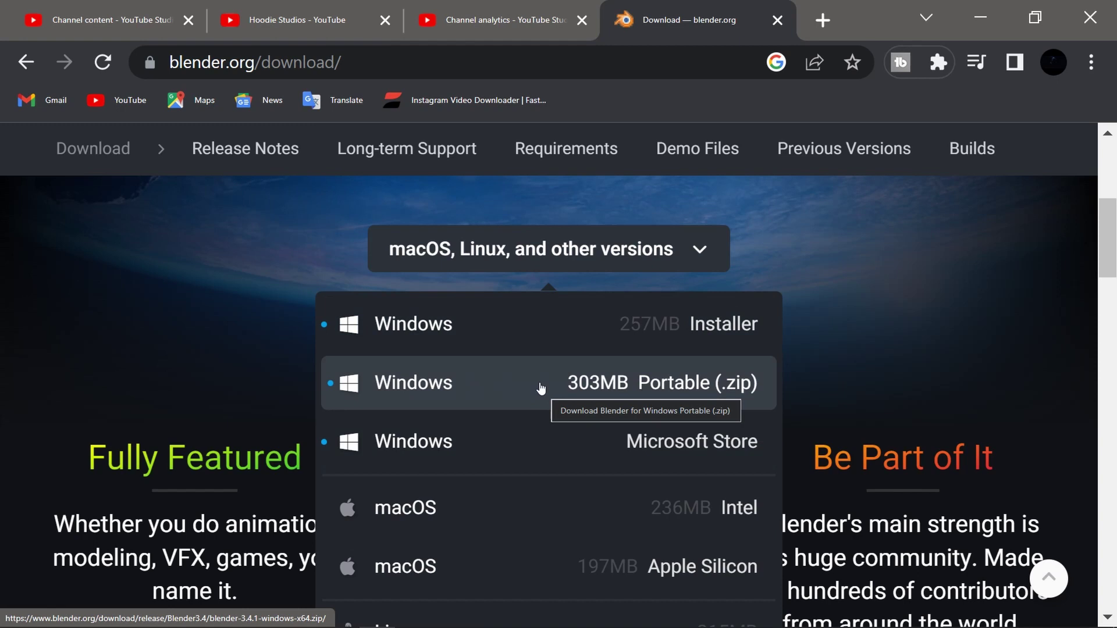
scroll(541, 389, "down", 2)
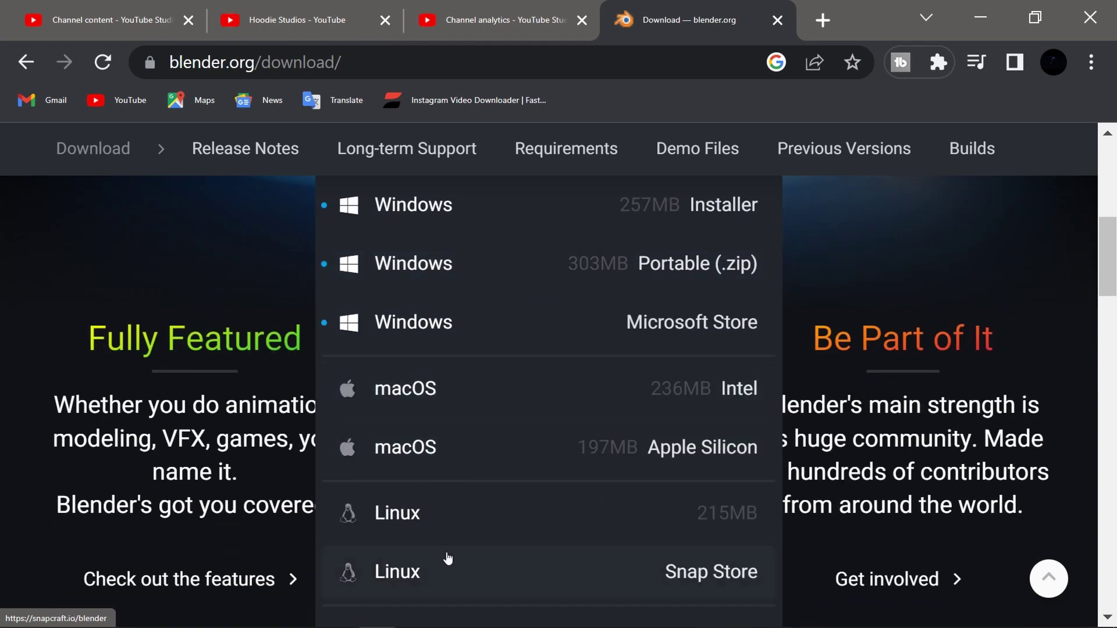
scroll(456, 530, "up", 2)
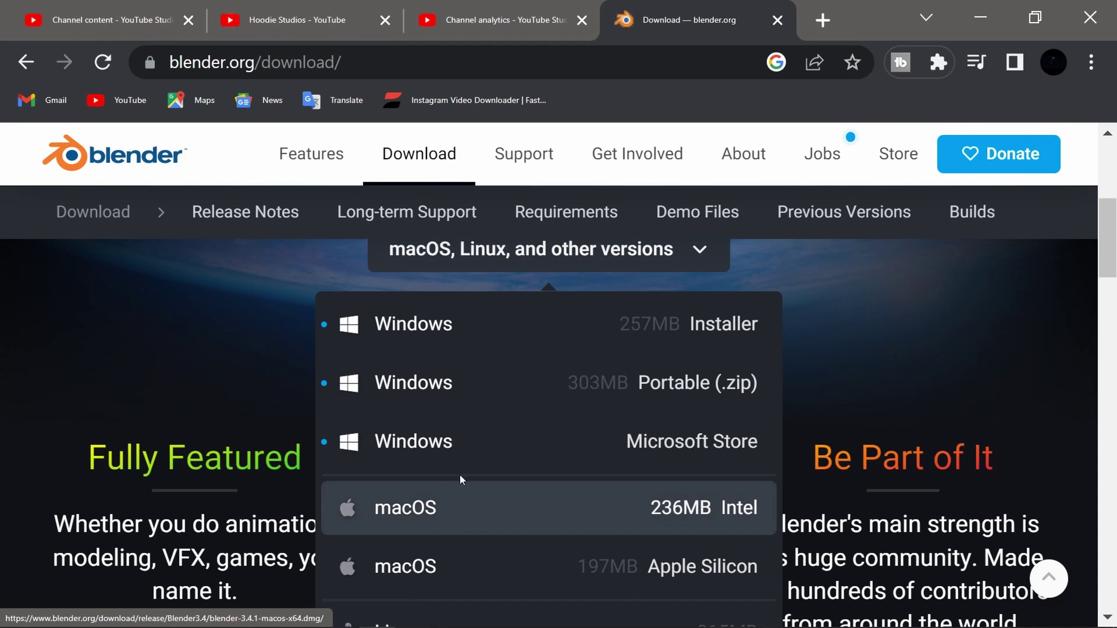
Browse Blender's free Microsoft Store listing, then return to the blender.org download page.
left_click(495, 442)
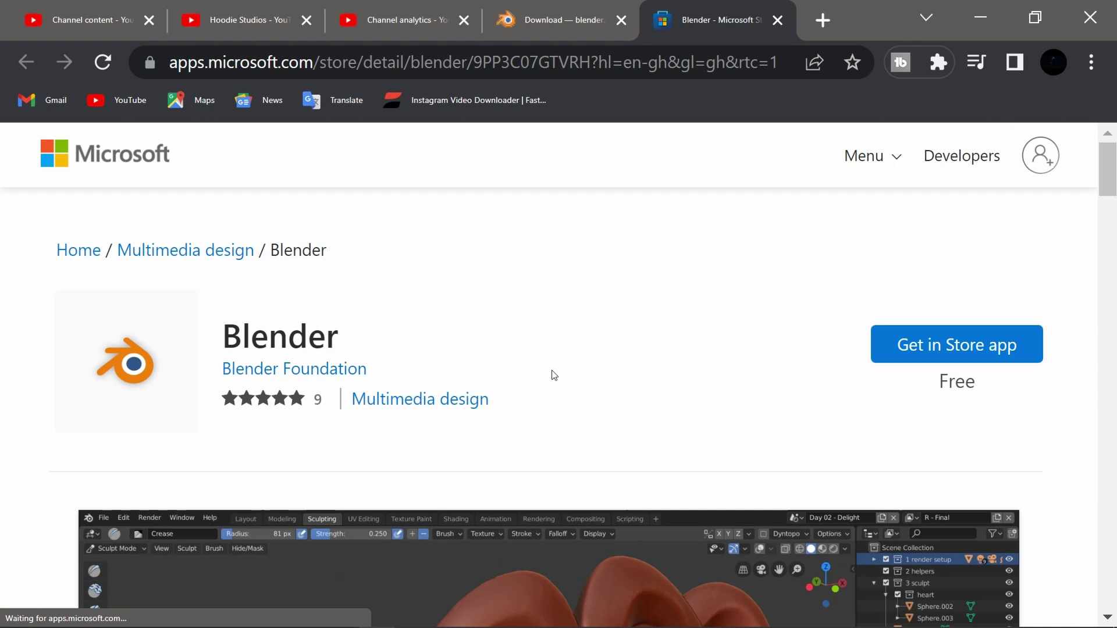
scroll(552, 375, "down", 1)
scroll(552, 376, "down", 2)
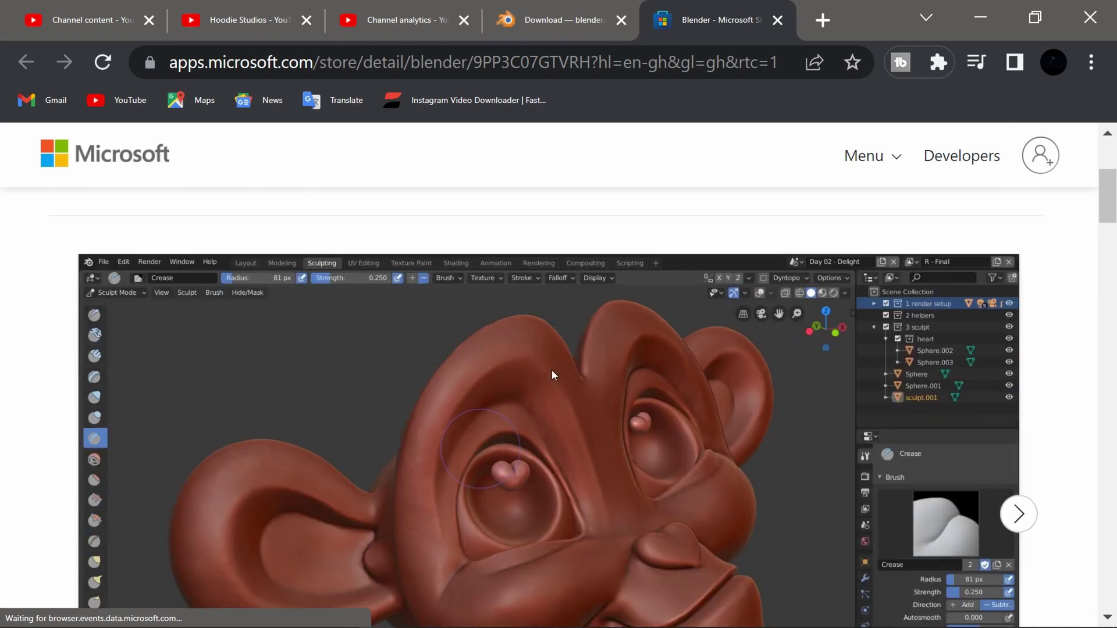
scroll(552, 375, "down", 4)
scroll(552, 375, "down", 1)
scroll(552, 376, "down", 3)
scroll(552, 376, "down", 1)
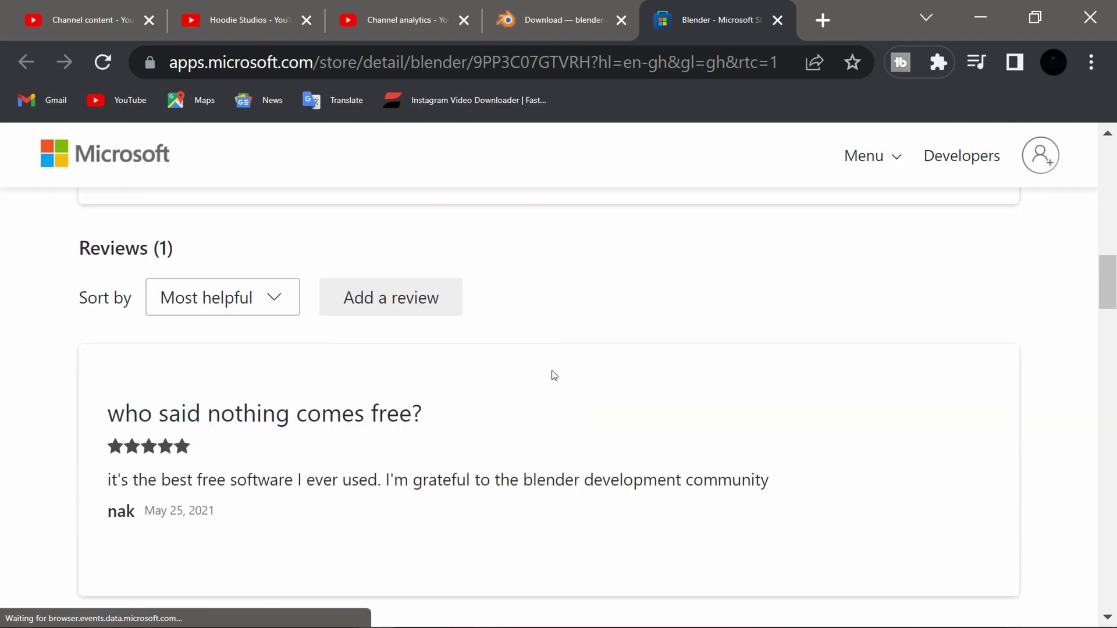
scroll(552, 377, "up", 5)
scroll(553, 376, "up", 1)
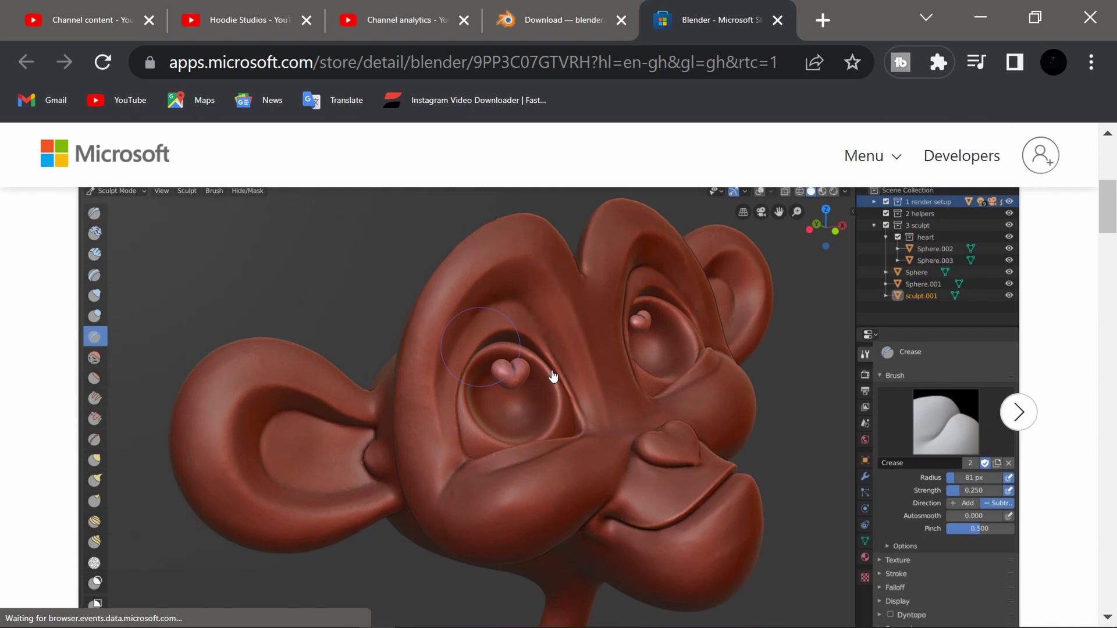
scroll(551, 376, "up", 2)
scroll(553, 377, "up", 1)
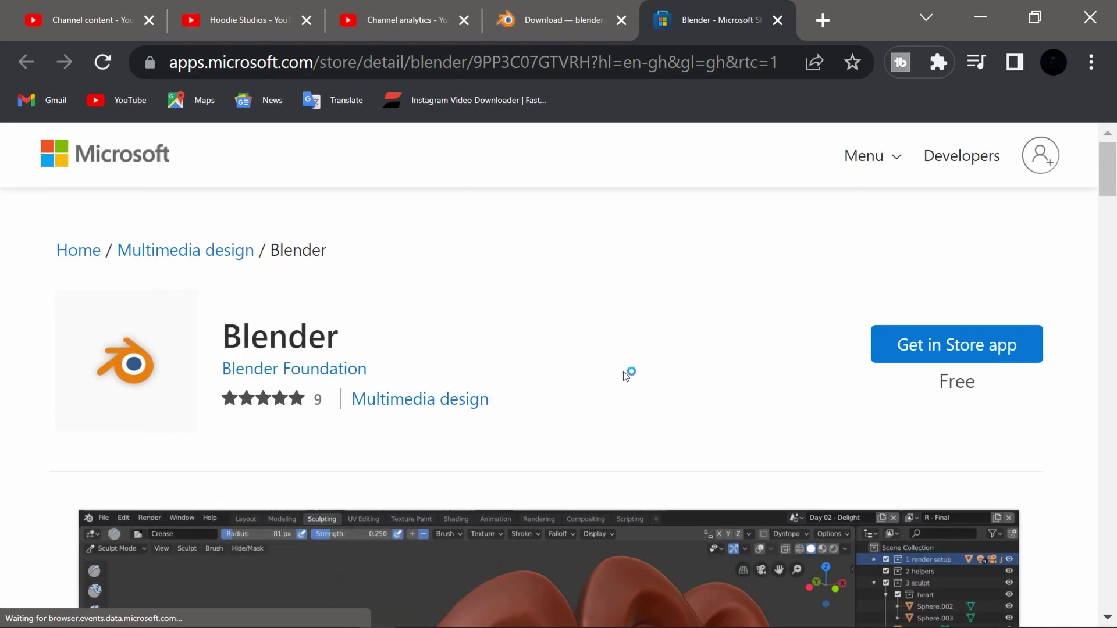
left_click(528, 25)
scroll(603, 439, "up", 4)
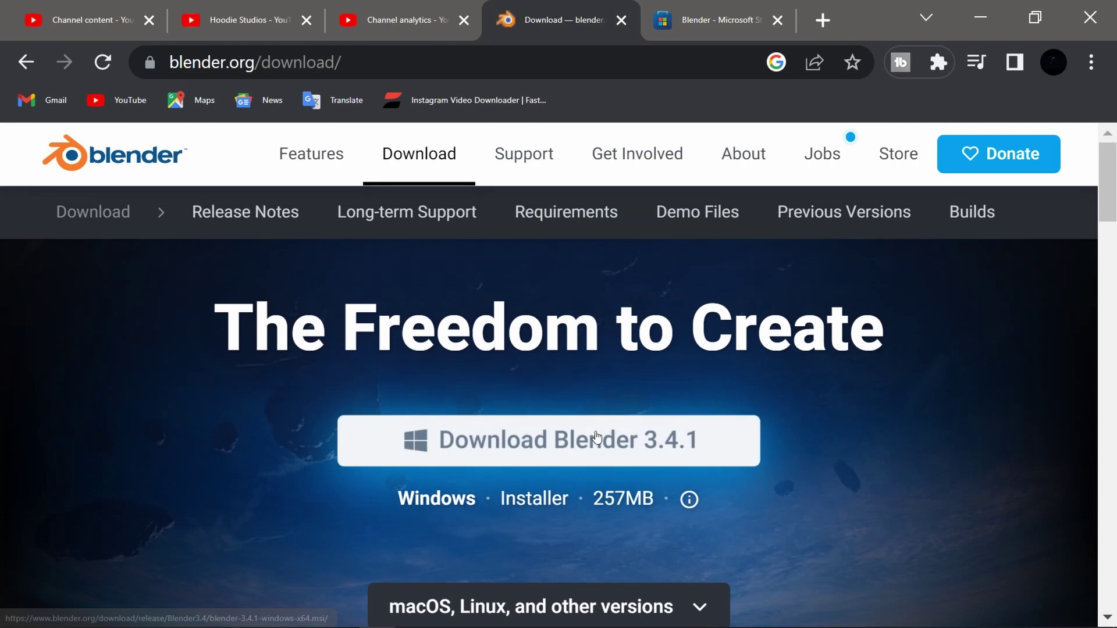
scroll(612, 469, "down", 1)
Re-expand the other versions list, open the Blender 3.4.1 folder, and minimize Chrome.
left_click(682, 490)
scroll(681, 492, "down", 1)
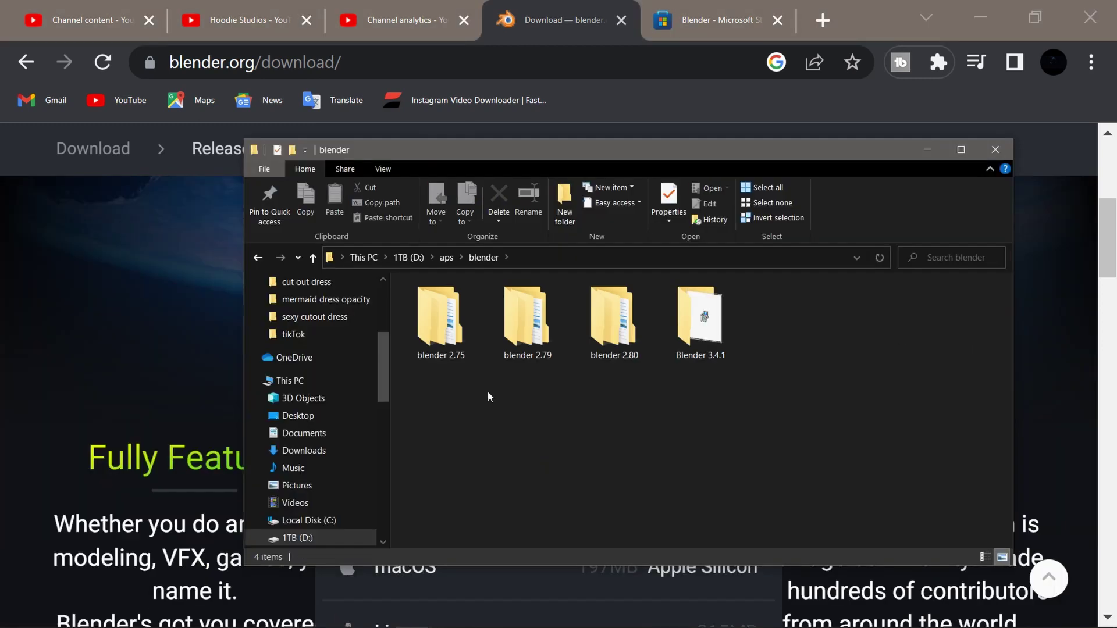
double_click(711, 347)
left_click(981, 28)
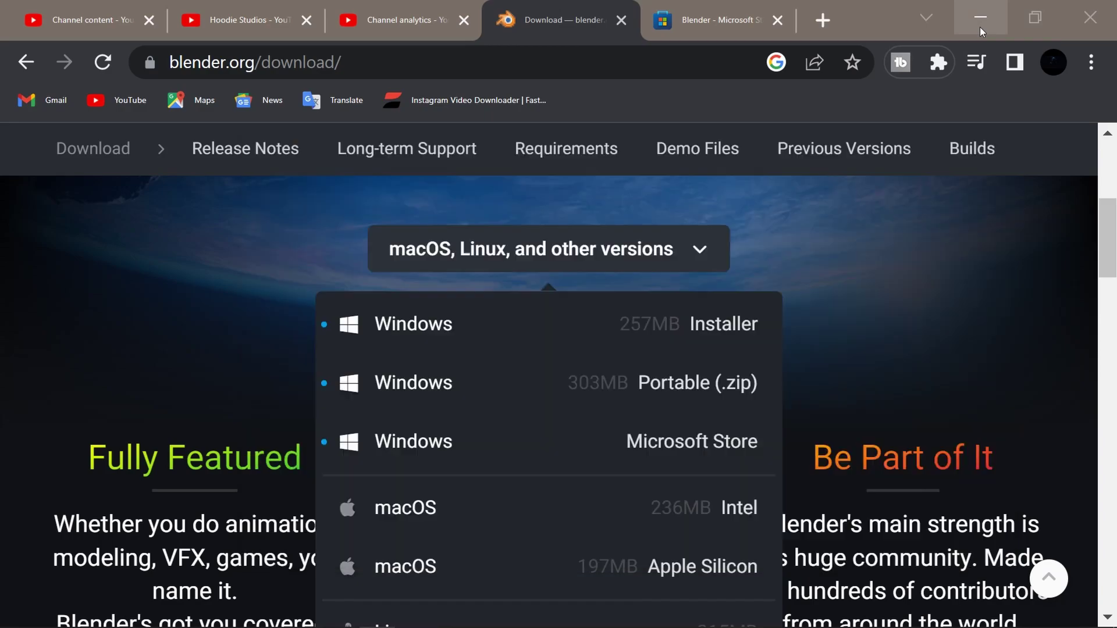
Run blender-3.4.1-windows-x64 through its Change option, then close the interrupted wizard.
double_click(434, 326)
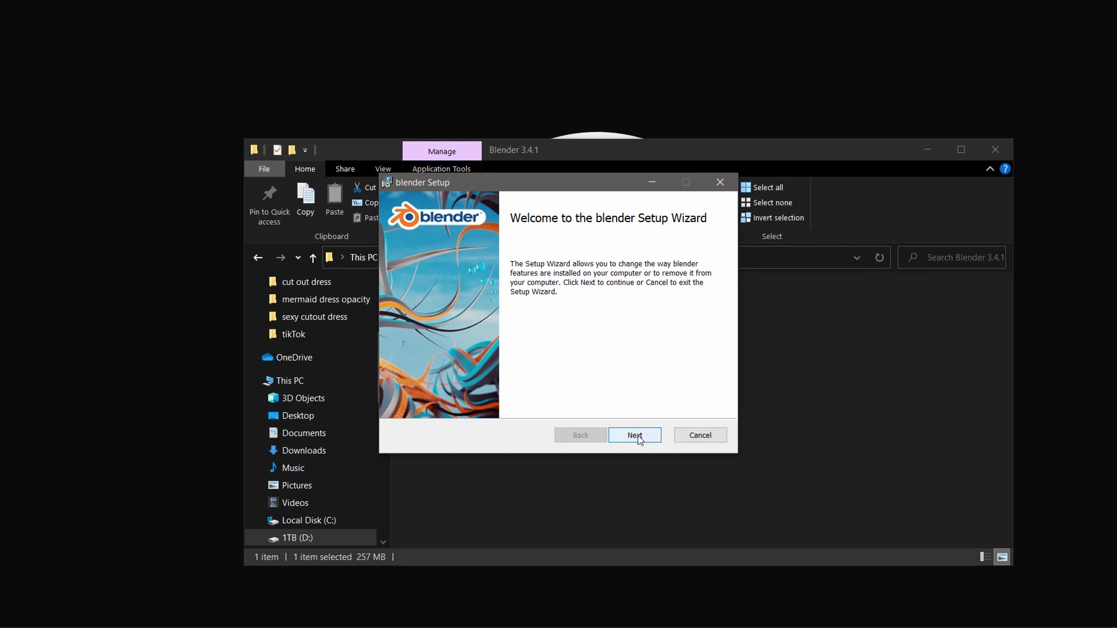
left_click(636, 436)
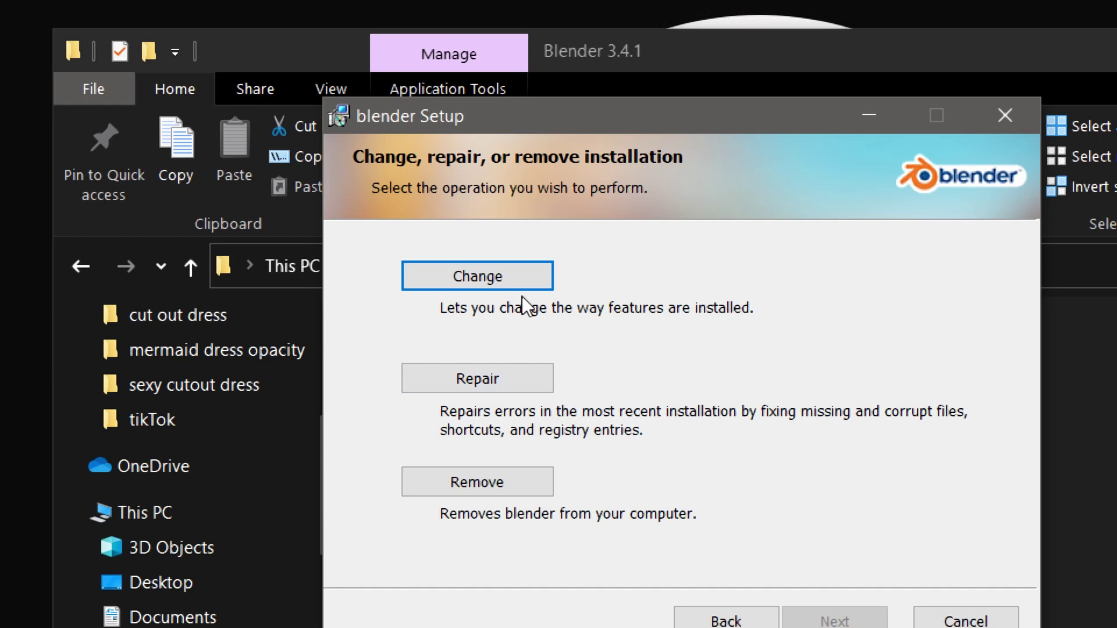
left_click(515, 275)
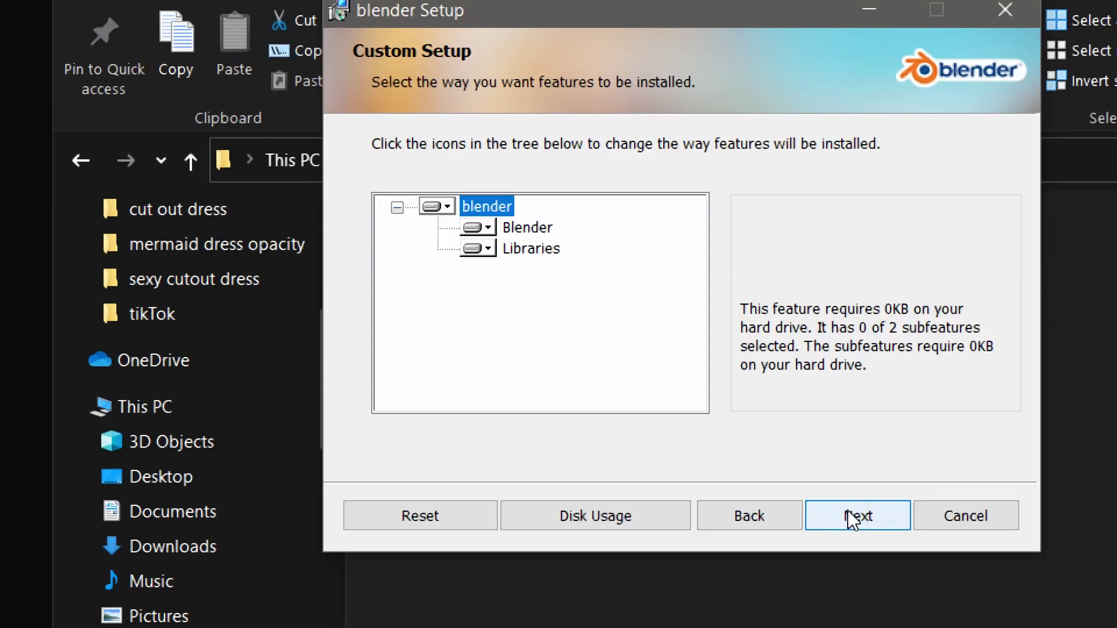
left_click(847, 511)
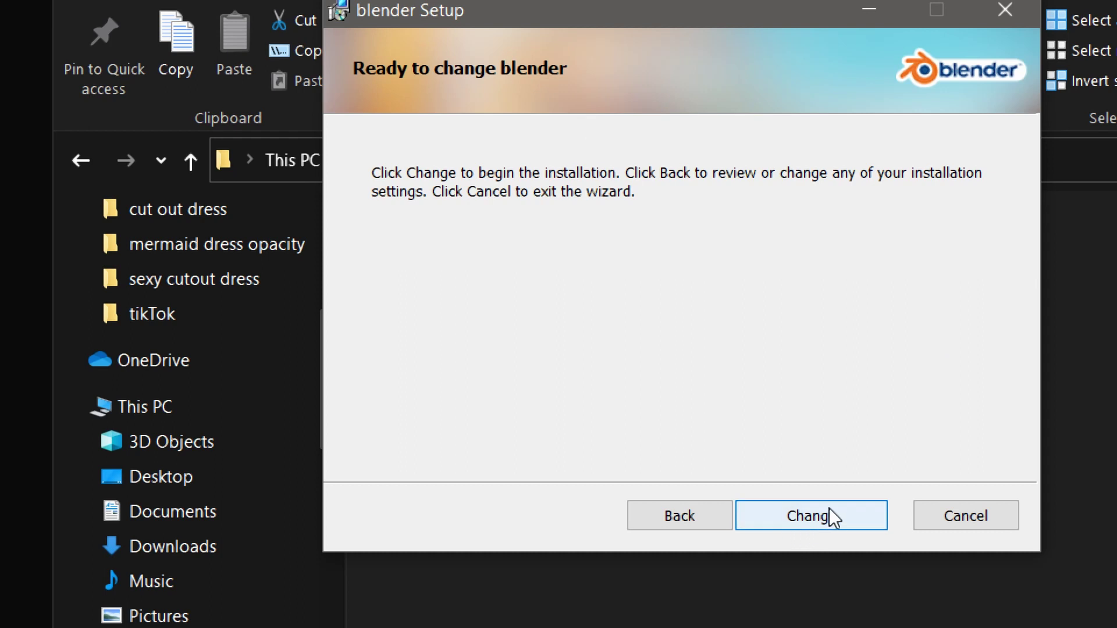
left_click(830, 509)
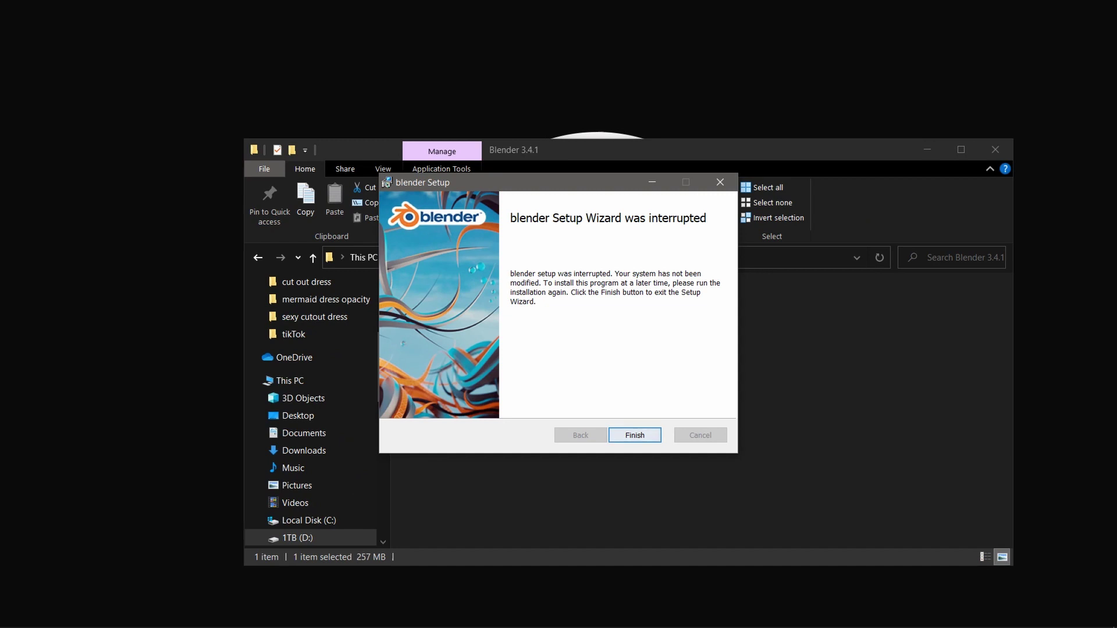
left_click(721, 181)
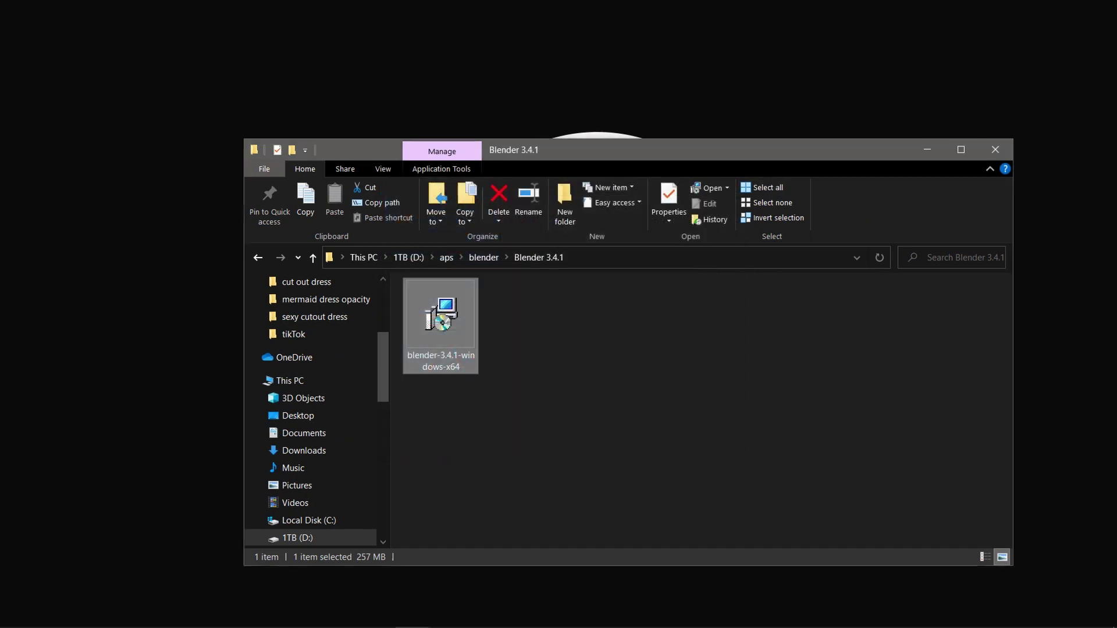
Open the Windows taskbar search to look for Blender 3.4.
left_click(53, 614)
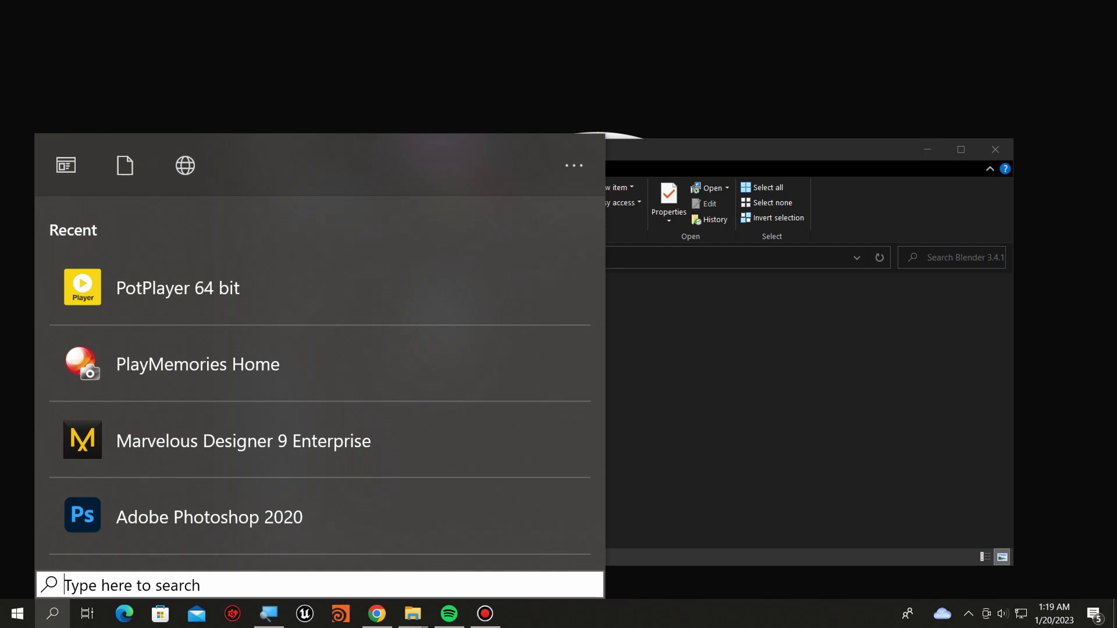
type("blend")
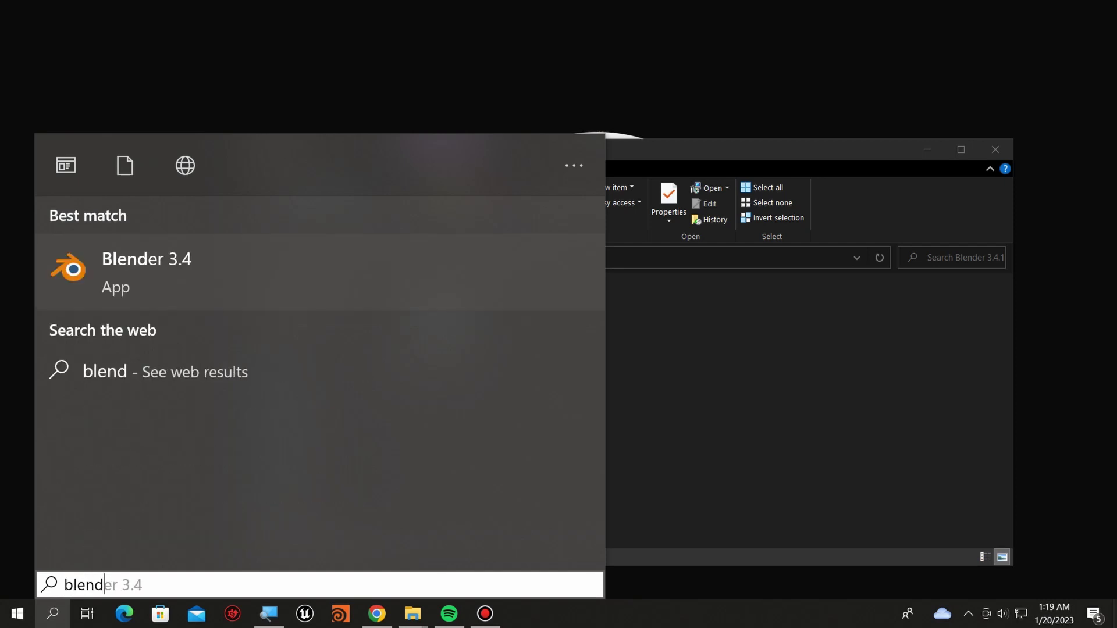